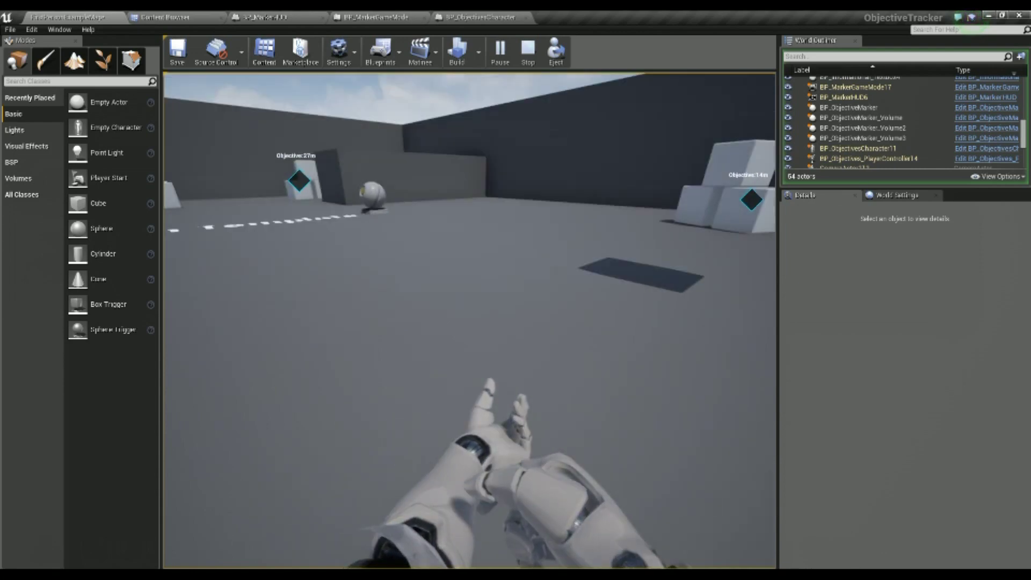
- End the play session after viewing the 27m and 14m objective markers
key("Escape")
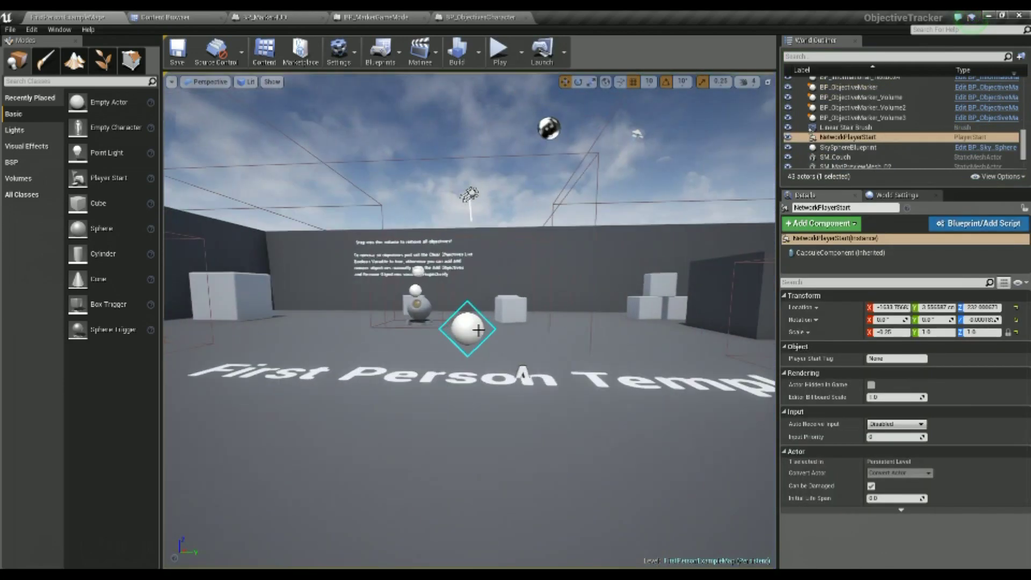
- Add Cube10 and SM_Couch to BP_ObjectiveMarker's objective list and play the level
left_click(472, 336)
triple_click(910, 360)
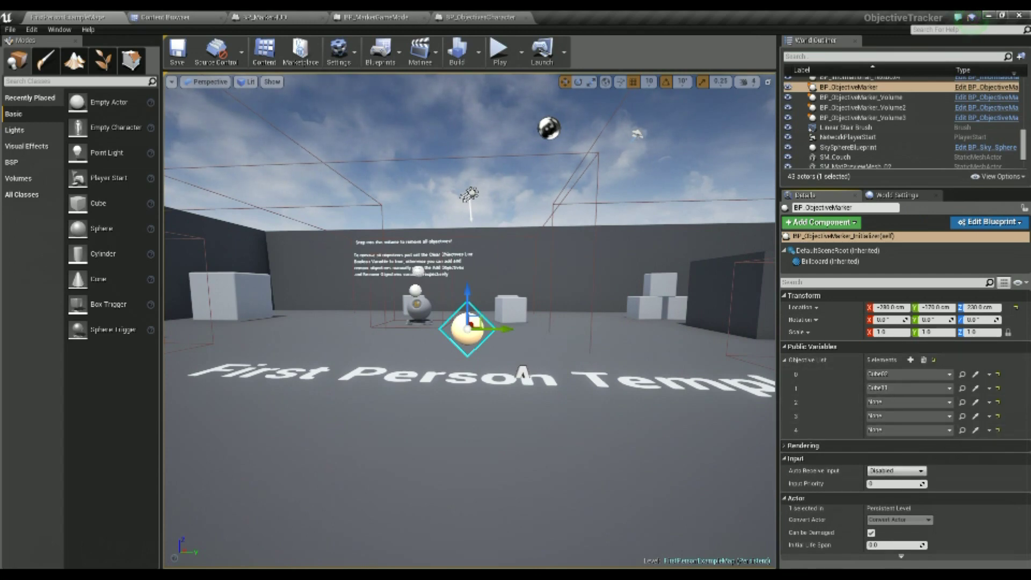
left_click_drag(665, 279, 633, 322)
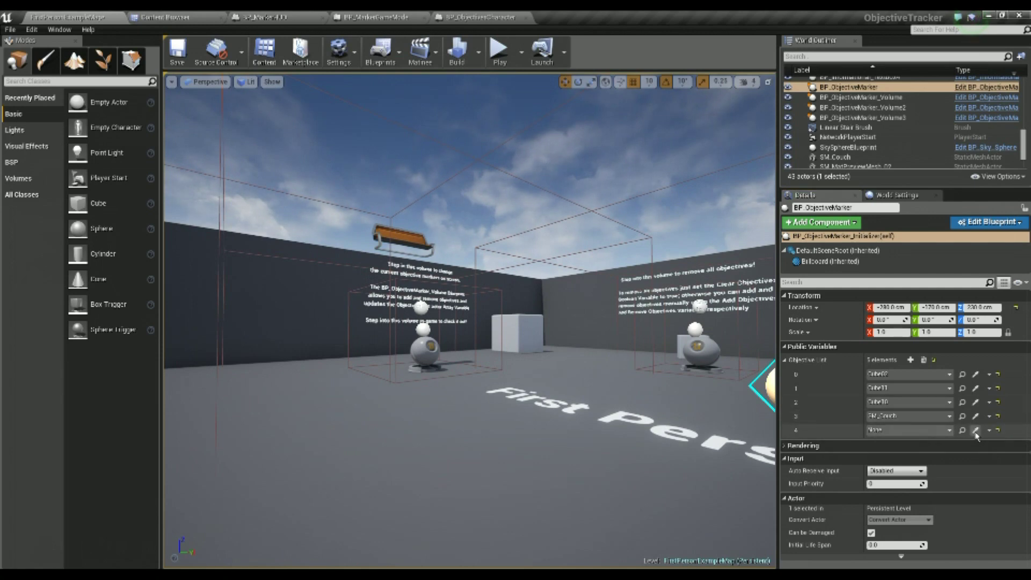
key("alt+p")
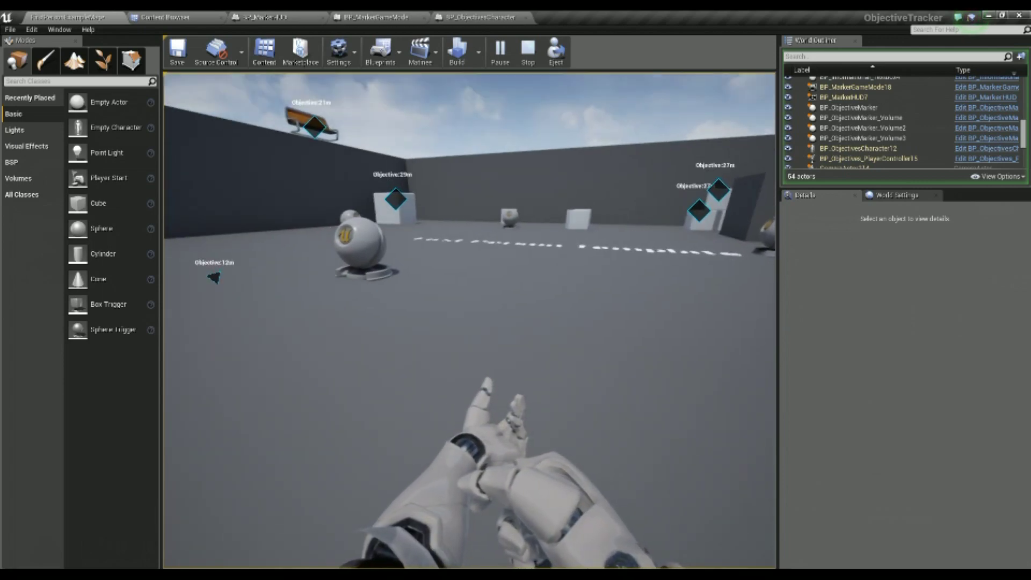
- Stop the game, clear BP_ObjectiveMarker's objective list, and add one entry for SM_Couch
key("Escape")
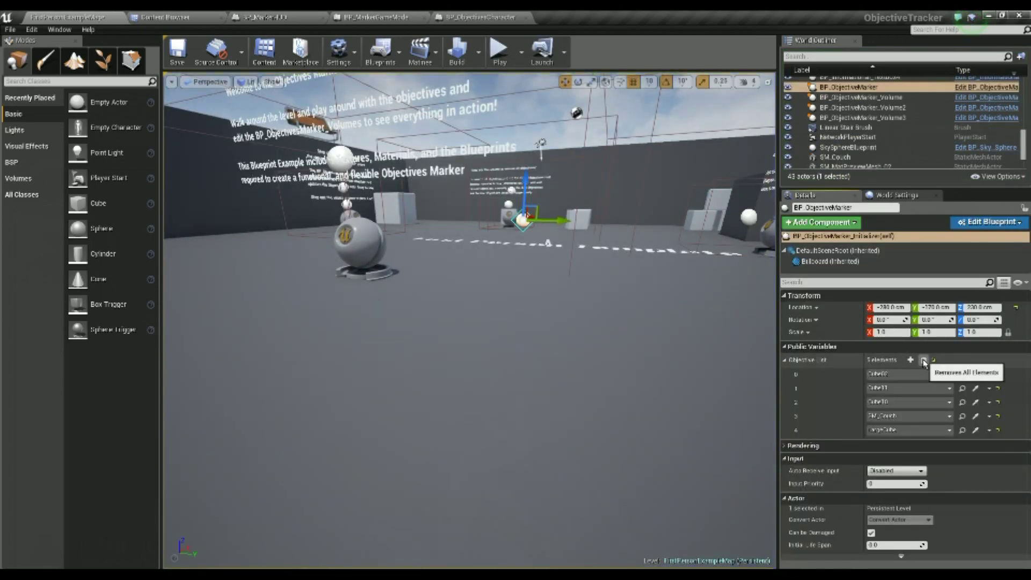
left_click(923, 360)
left_click(910, 360)
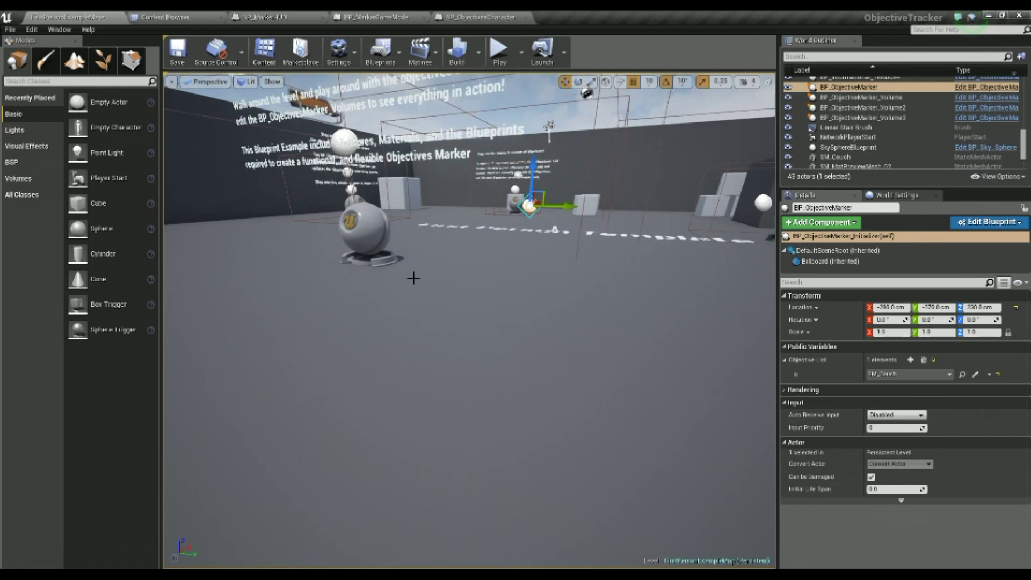
- Play the level showing only the 22m couch marker, then strafe left past the stairs
key("alt+p")
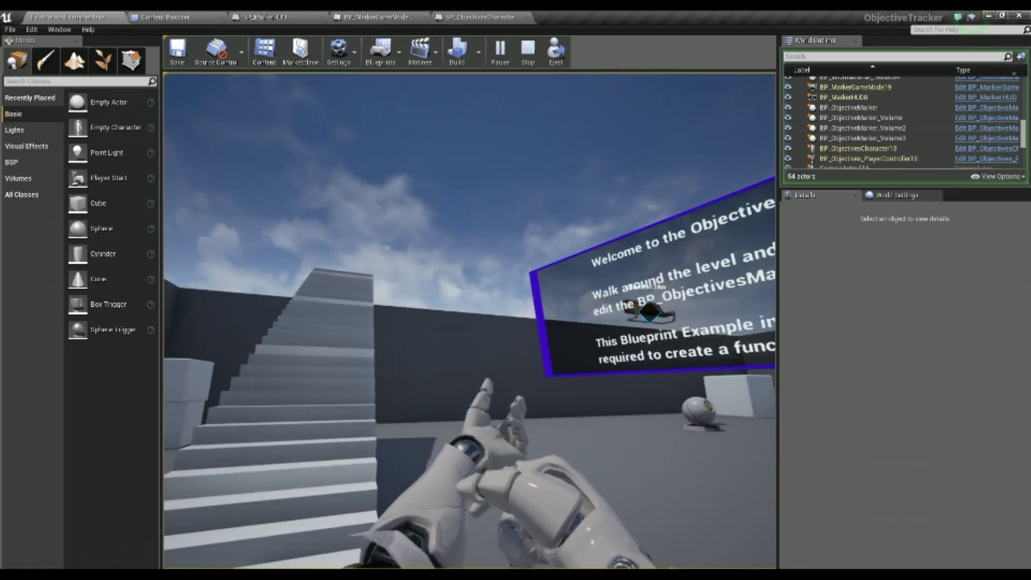
key("a")
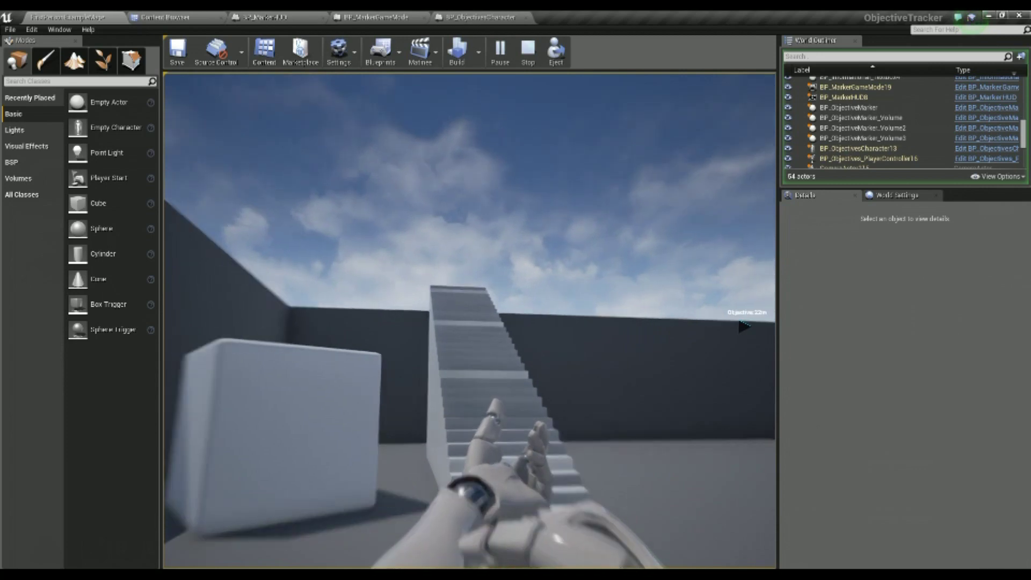
- Walk around the box, stairs and spheres while watching the objective marker
key("a")
key("w")
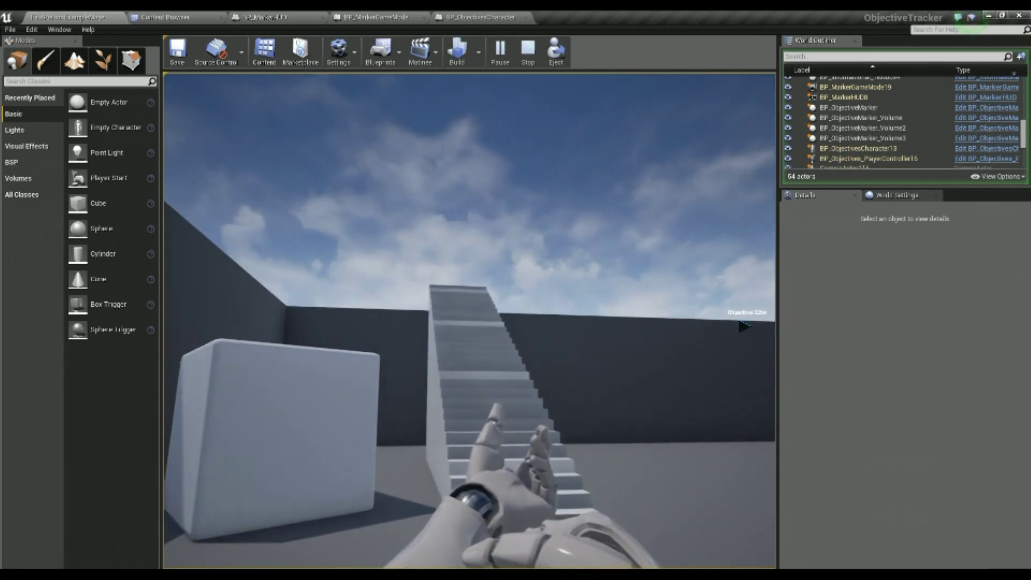
key("s")
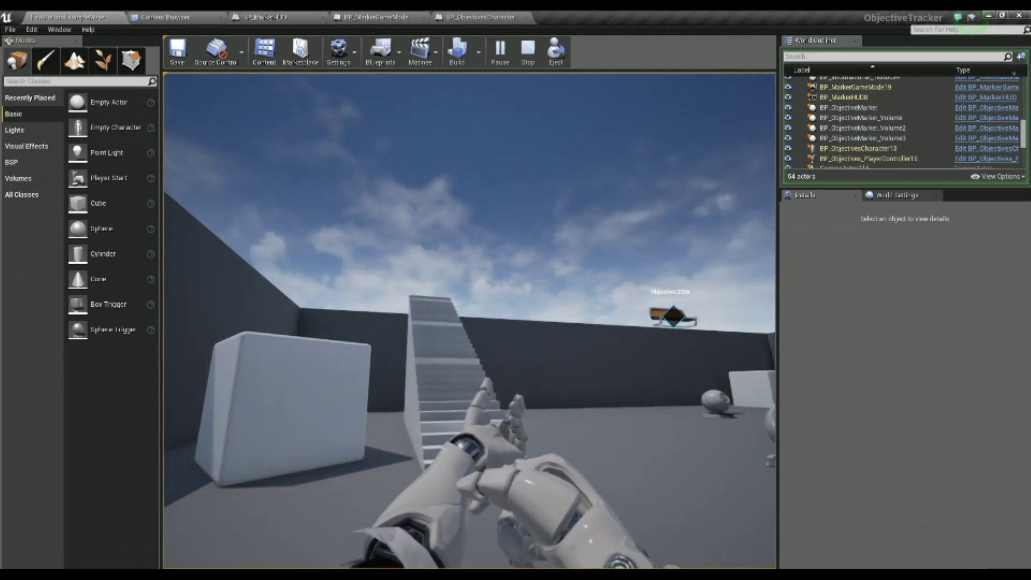
key("w")
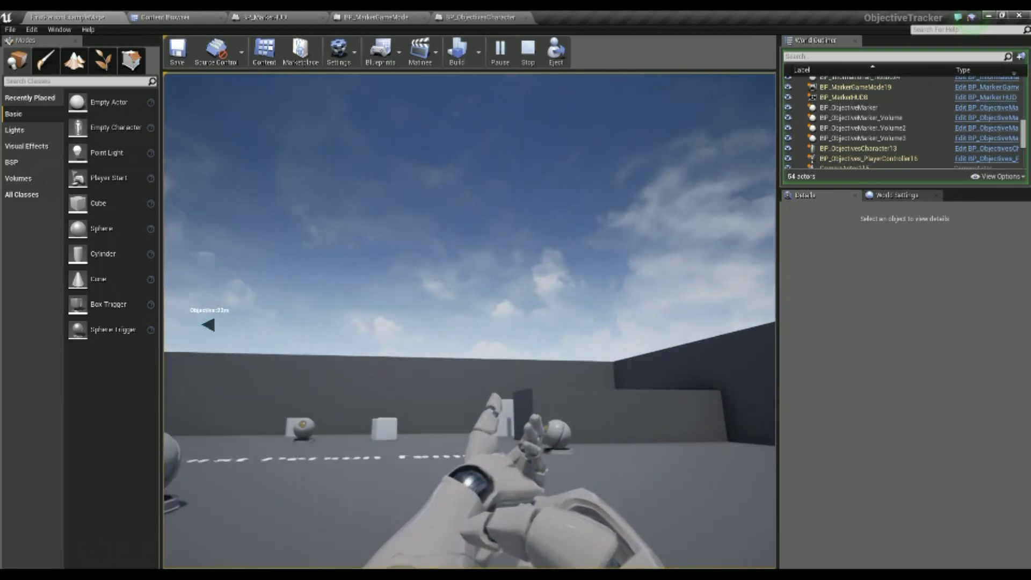
key("w")
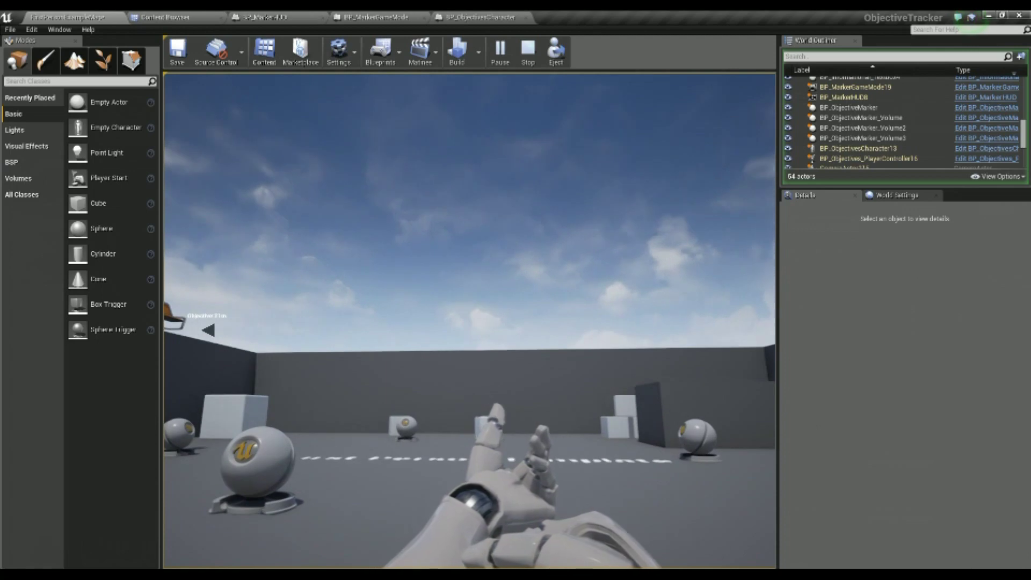
key("s")
- Walk through the blue-edged objective volume so more markers appear
key("w")
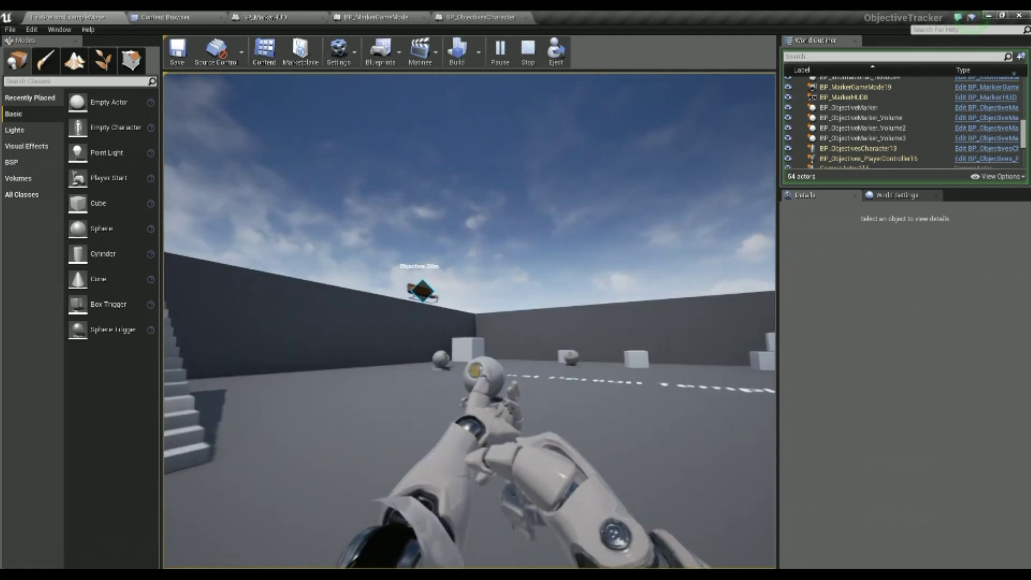
key("w")
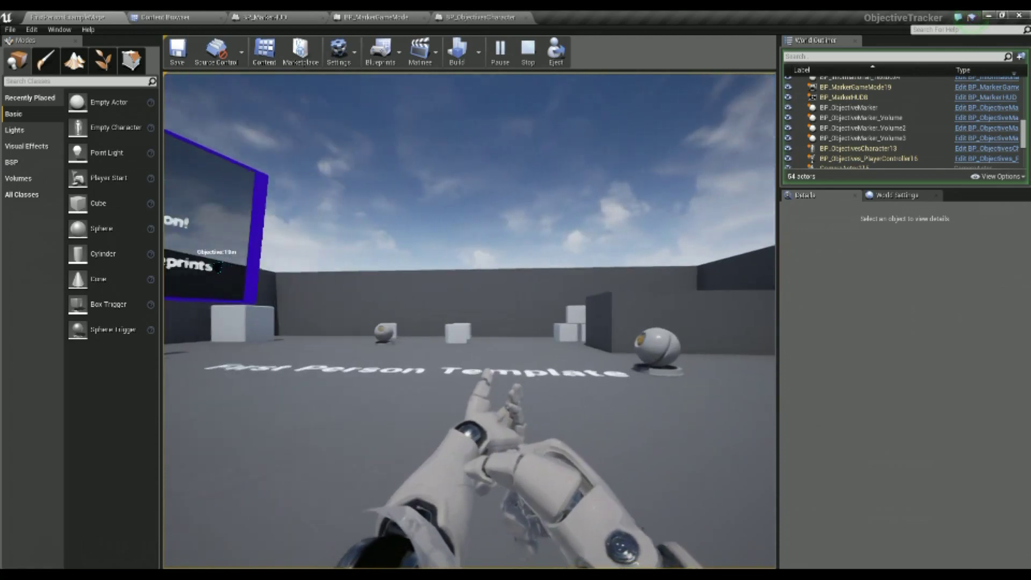
key("w")
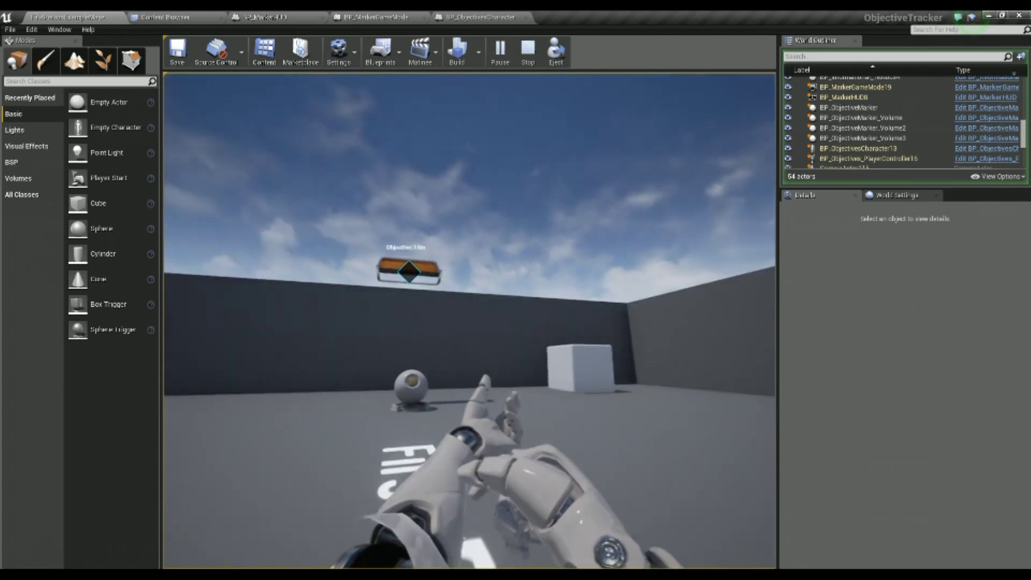
key("w")
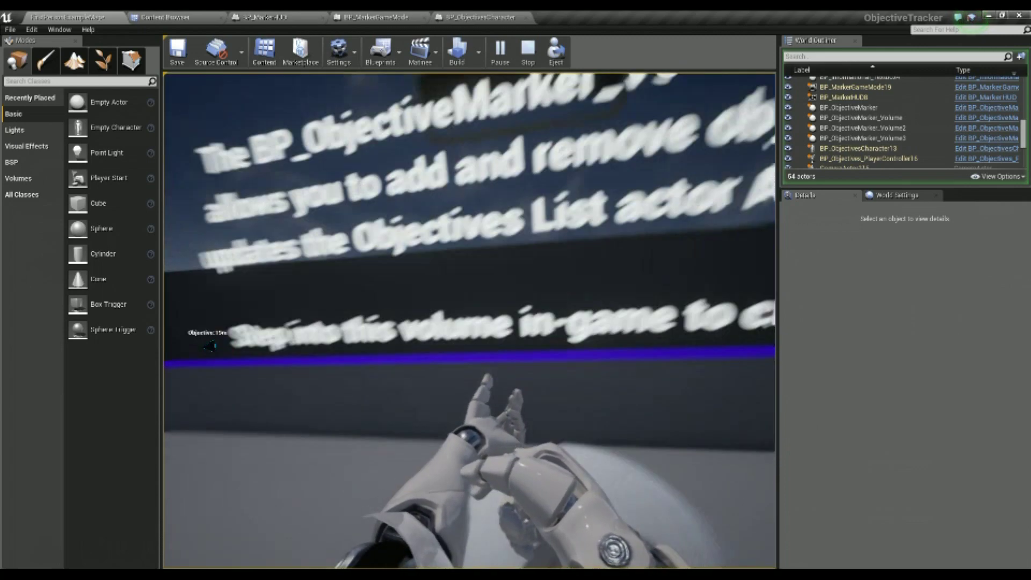
key("w")
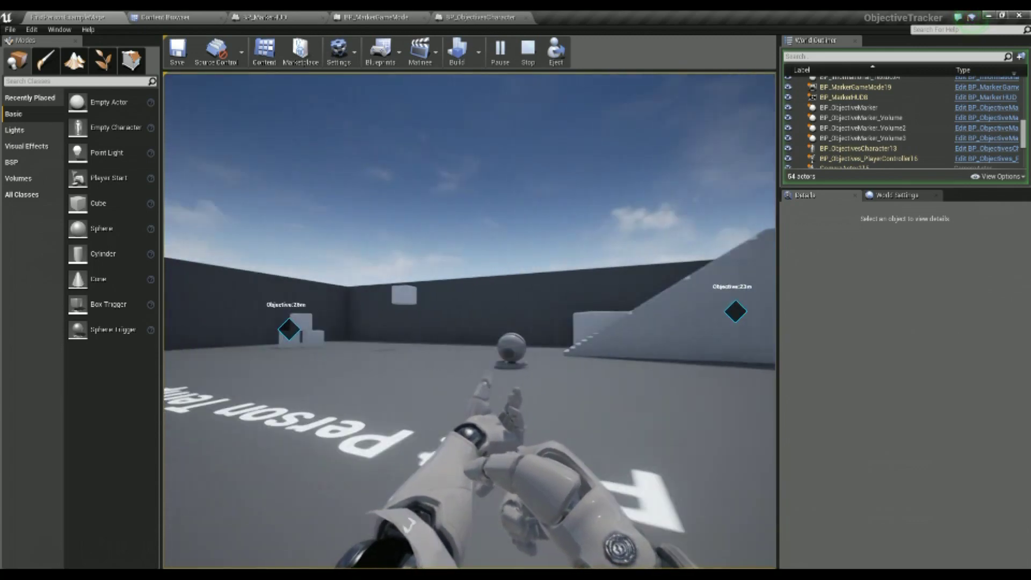
- Approach the objectives until their distance drops to 17m, then 14m
key("w")
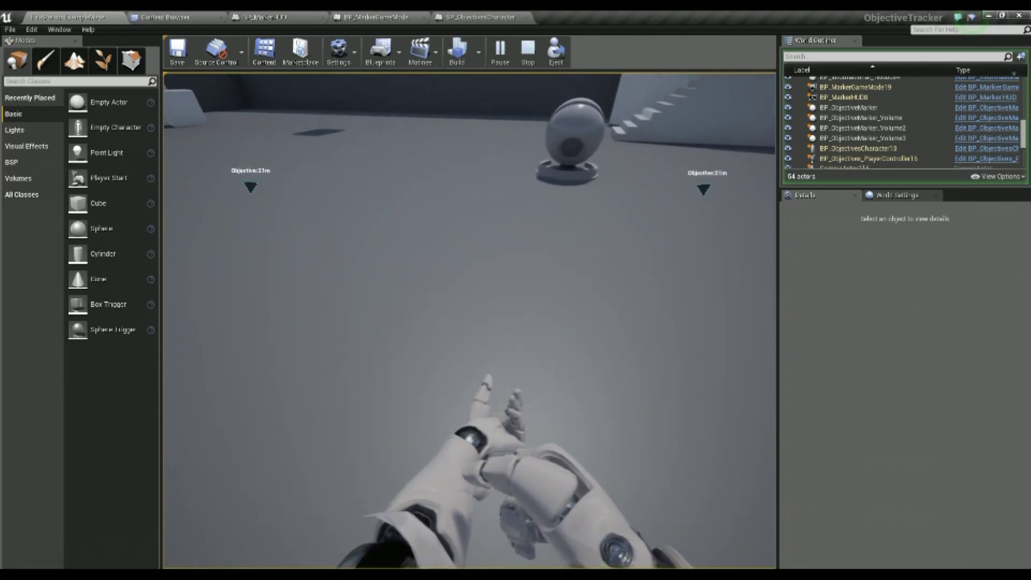
key("w")
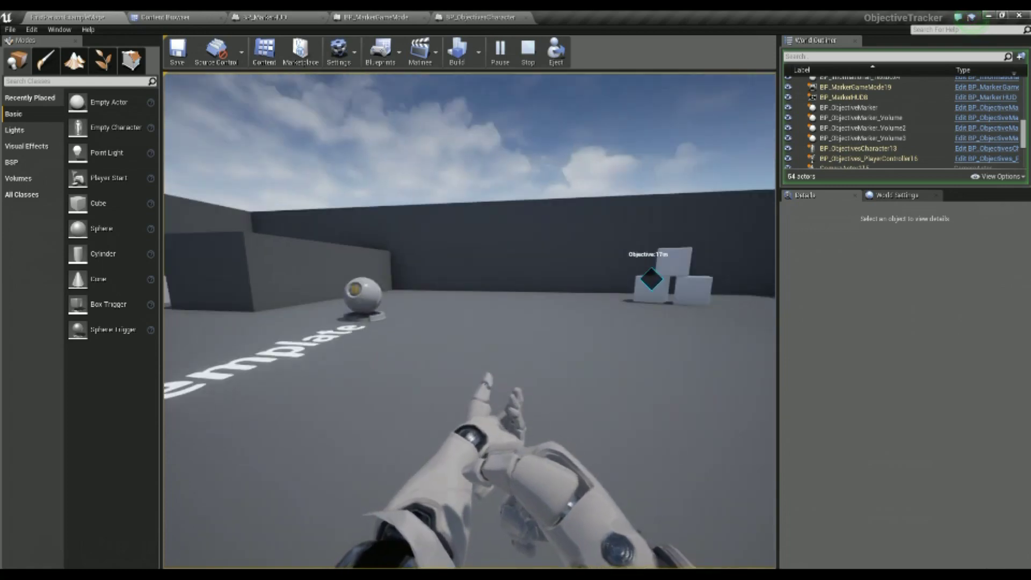
key("w")
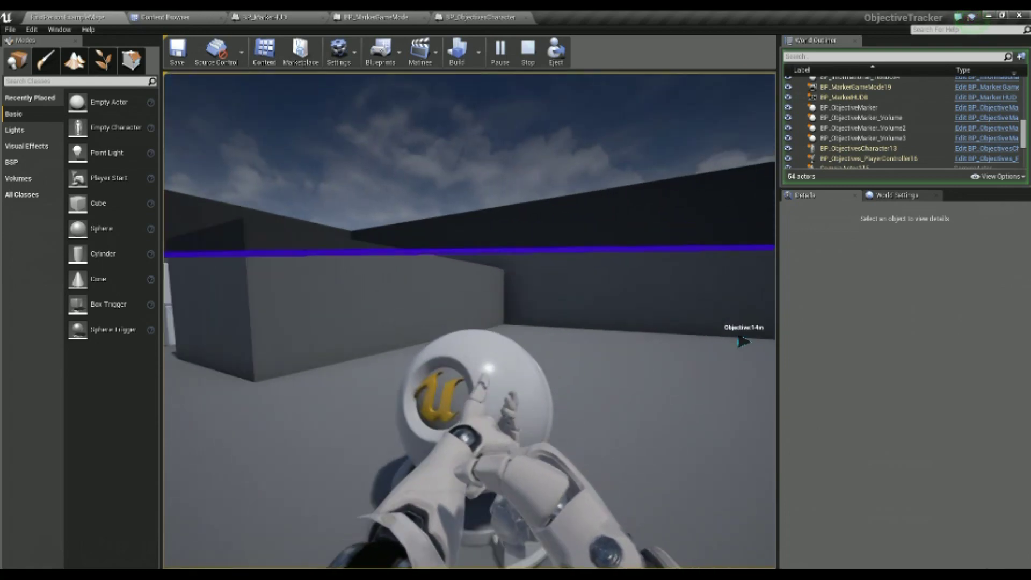
key("w")
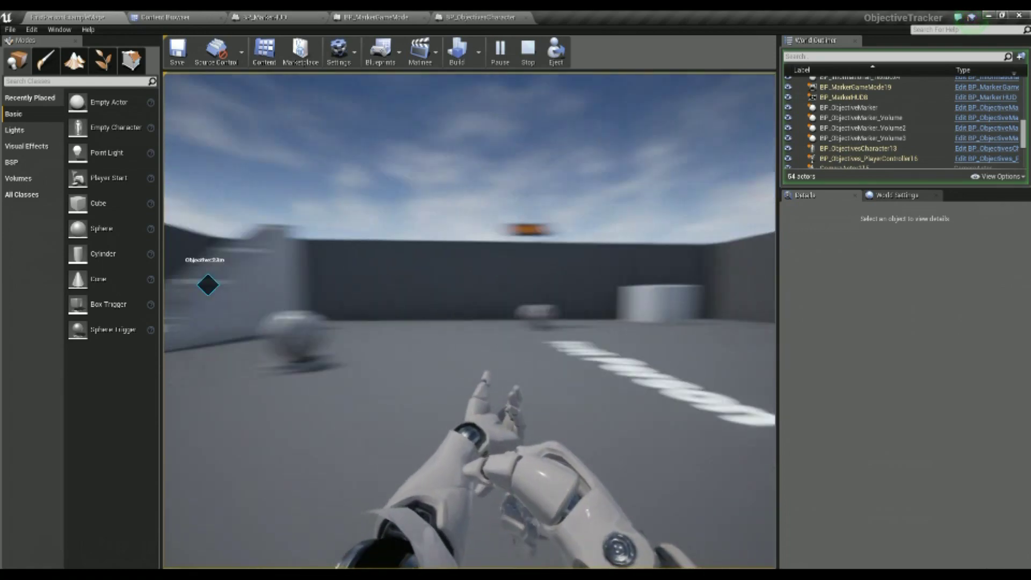